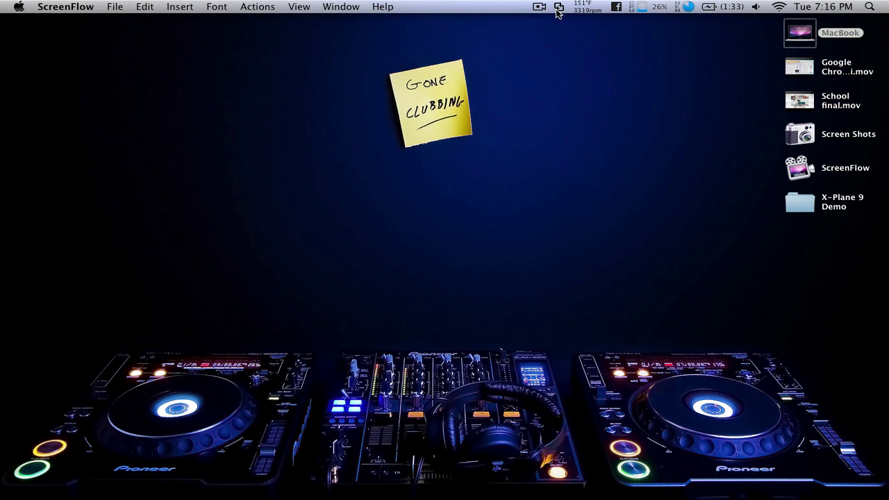
- Switch the Unity launcher from Windows Vista to the Windows Vista x64 Edition machine
{"action": "left_click", "coordinate": [557, 11]}
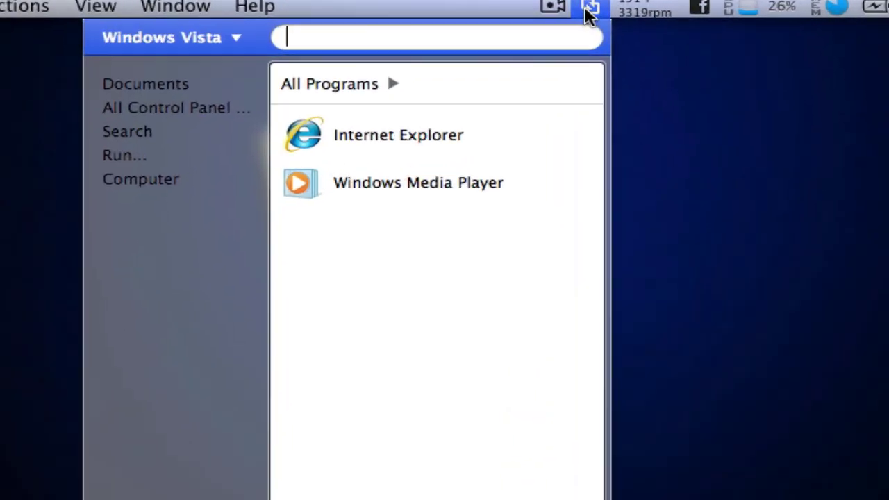
{"action": "left_click", "coordinate": [181, 35]}
{"action": "left_click", "coordinate": [179, 62]}
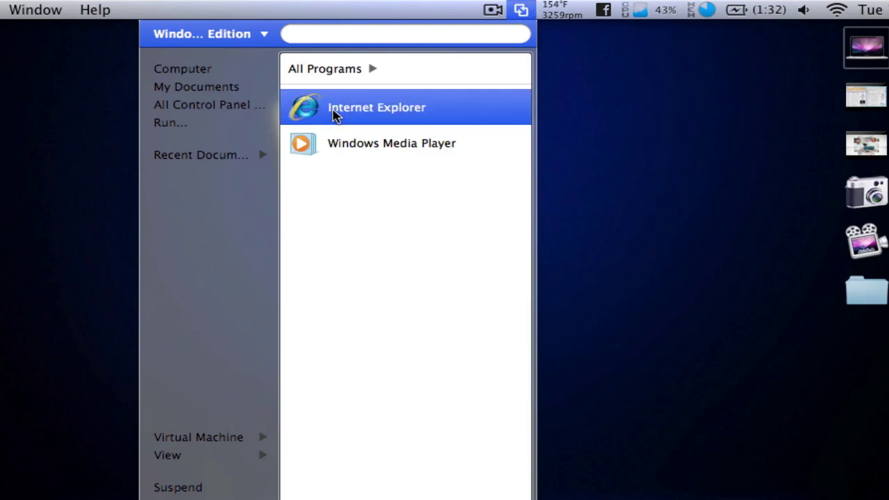
- Launch Internet Explorer in the x64 guest, close the extra MSN window, and return to the full-screen Windows space
{"action": "left_click", "coordinate": [201, 160]}
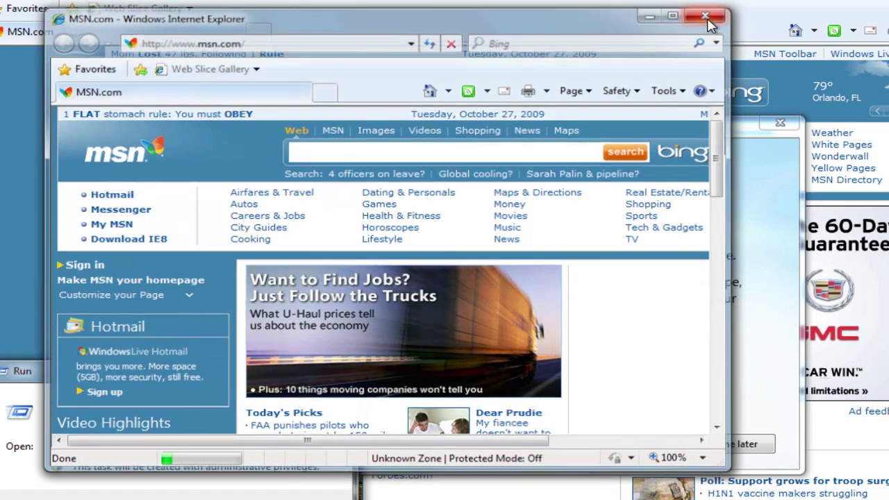
{"action": "left_click", "coordinate": [708, 15]}
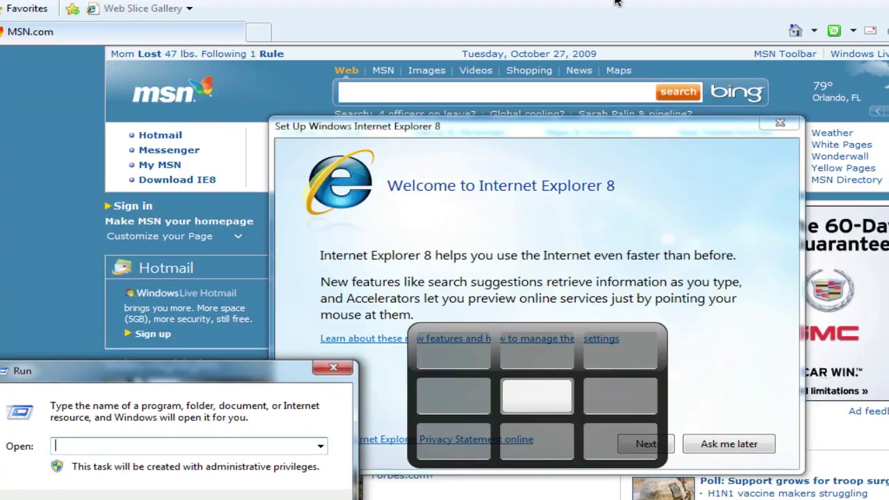
{"action": "key", "text": "F8"}
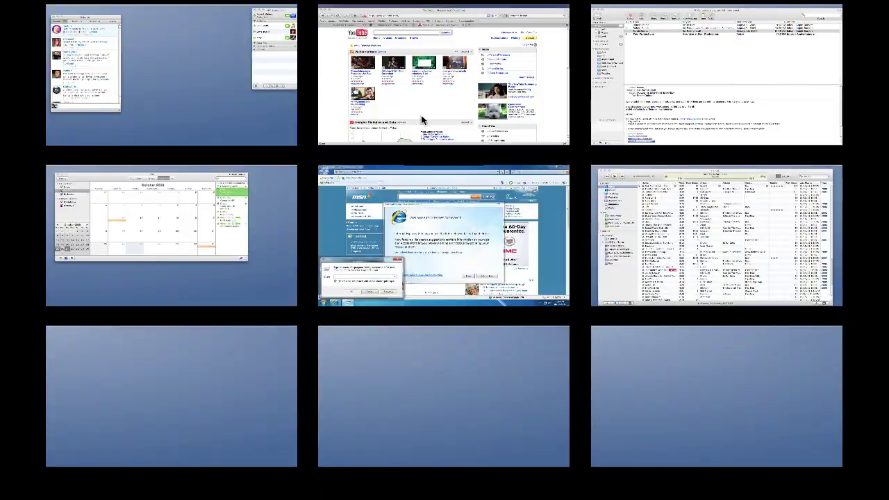
{"action": "left_click", "coordinate": [375, 224]}
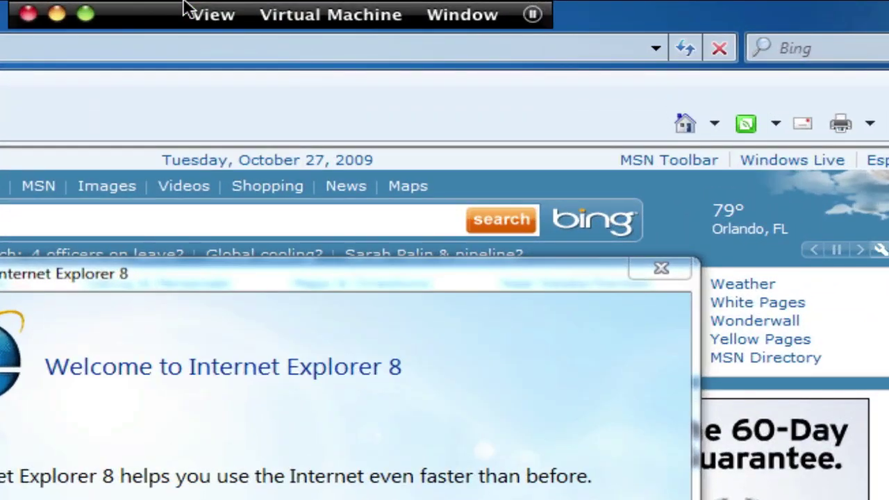
{"action": "left_click", "coordinate": [418, 5]}
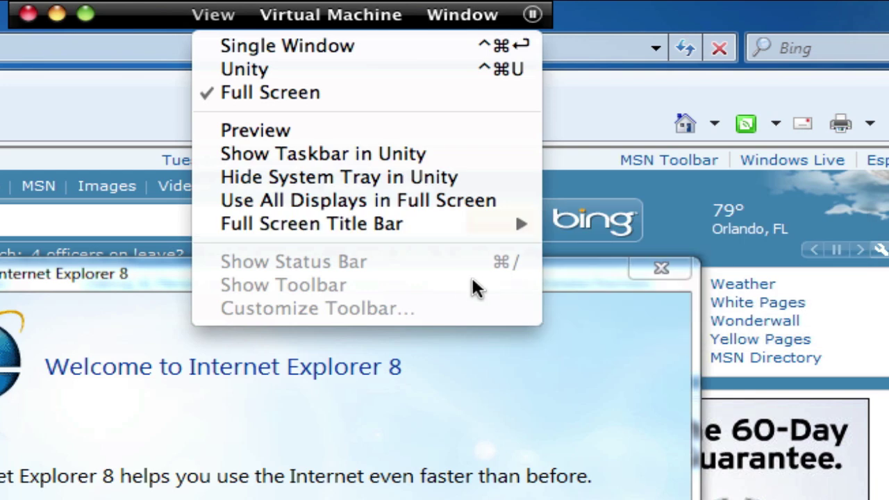
{"action": "left_click", "coordinate": [163, 11]}
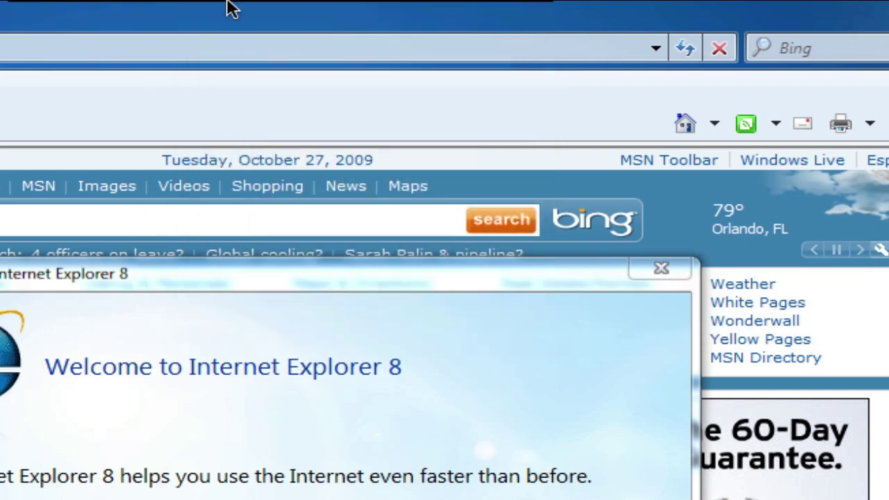
{"action": "left_click", "coordinate": [330, 10]}
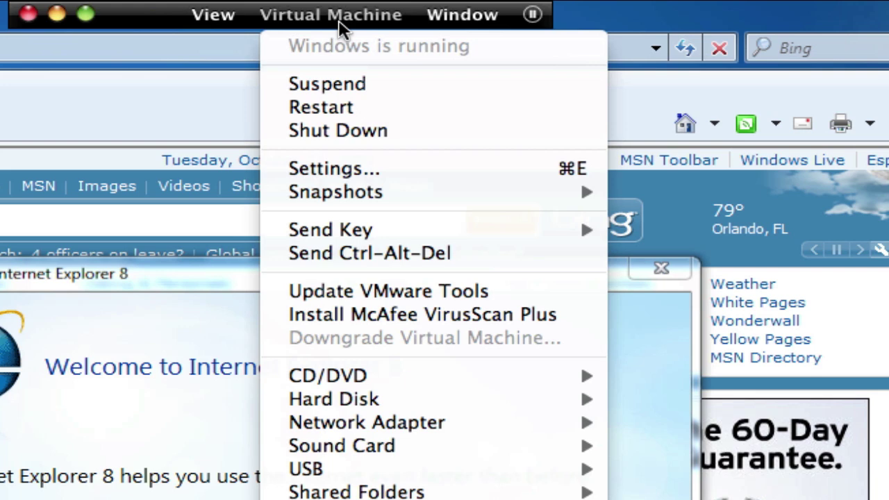
{"action": "left_click", "coordinate": [462, 17]}
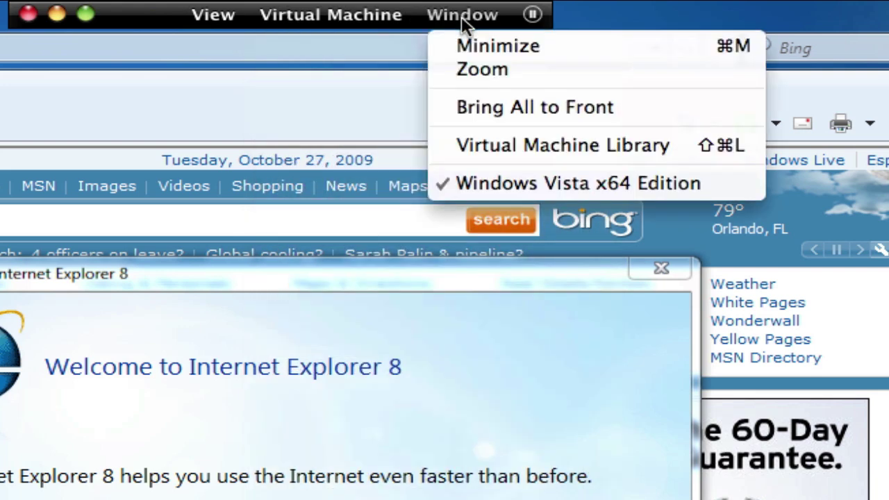
{"action": "left_click", "coordinate": [461, 16]}
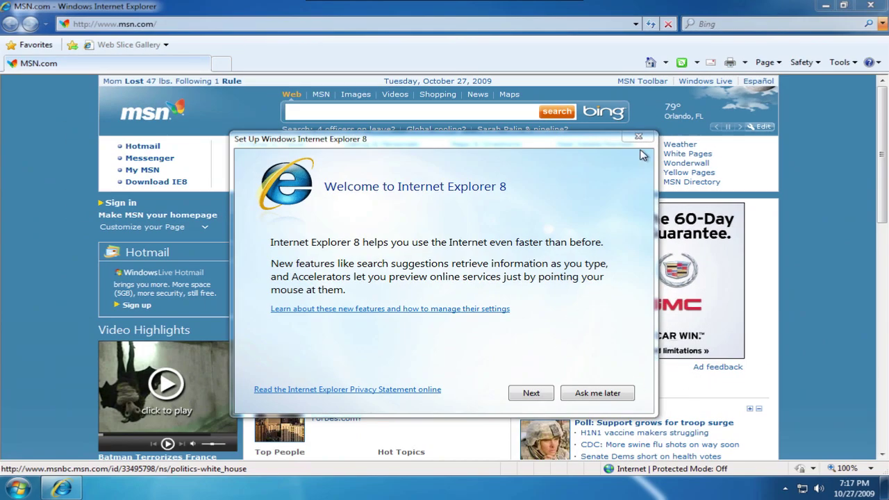
- Close the IE8 setup dialog and minimize Internet Explorer to clear the Windows 7 desktop
{"action": "left_click", "coordinate": [638, 137]}
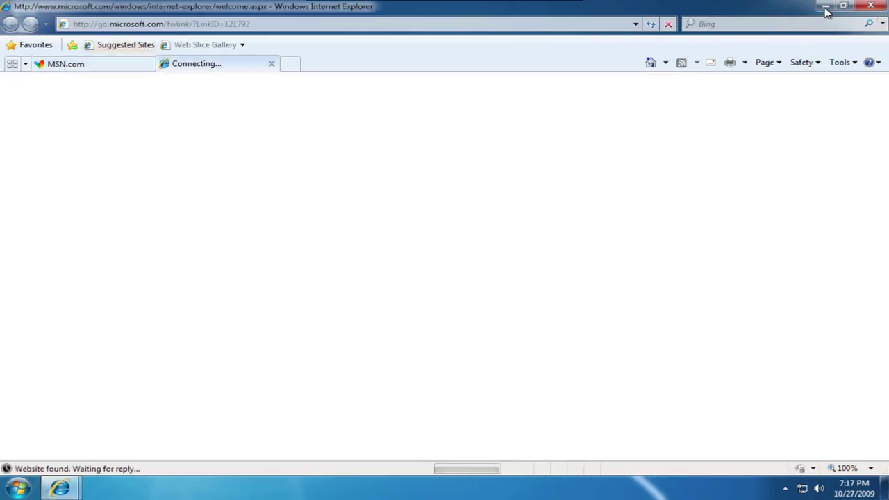
{"action": "left_click", "coordinate": [825, 8]}
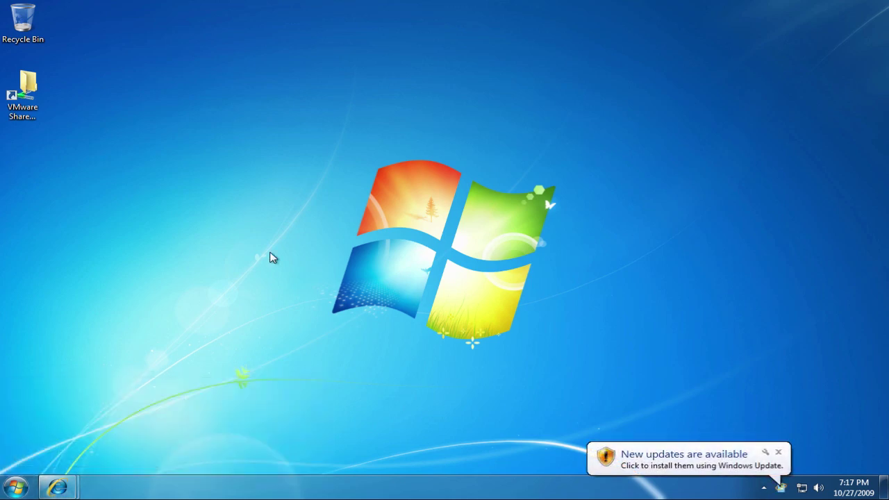
- Cycle through the open windows with Alt+Tab to reach the desktop
{"action": "key", "text": "alt+Tab"}
{"action": "key", "text": "alt+Tab"}
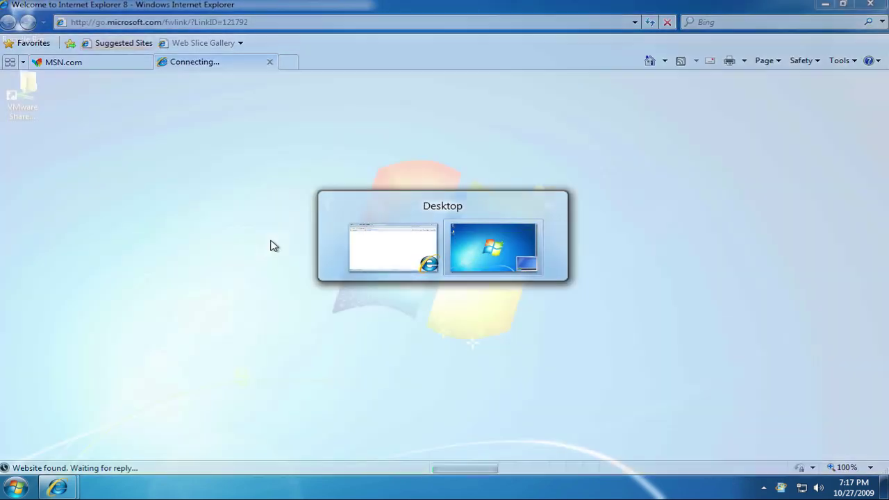
{"action": "key", "text": "alt+Tab"}
{"action": "key", "text": "alt+Tab"}
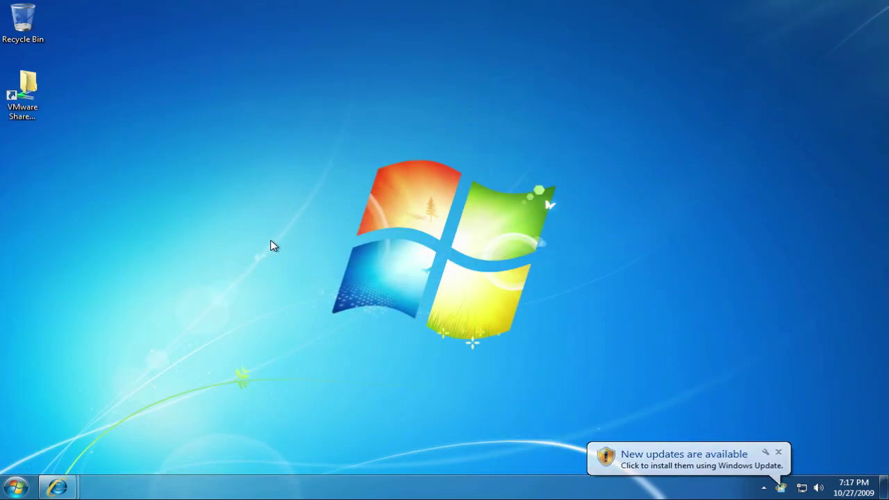
{"action": "key", "text": "alt+Tab"}
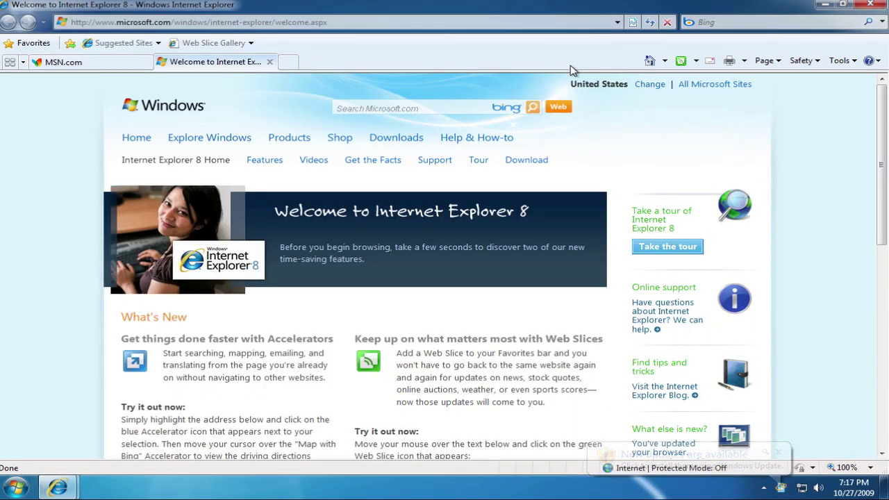
- Browse Start > All Programs, go back, and close the Start menu without launching anything
{"action": "left_click", "coordinate": [18, 489]}
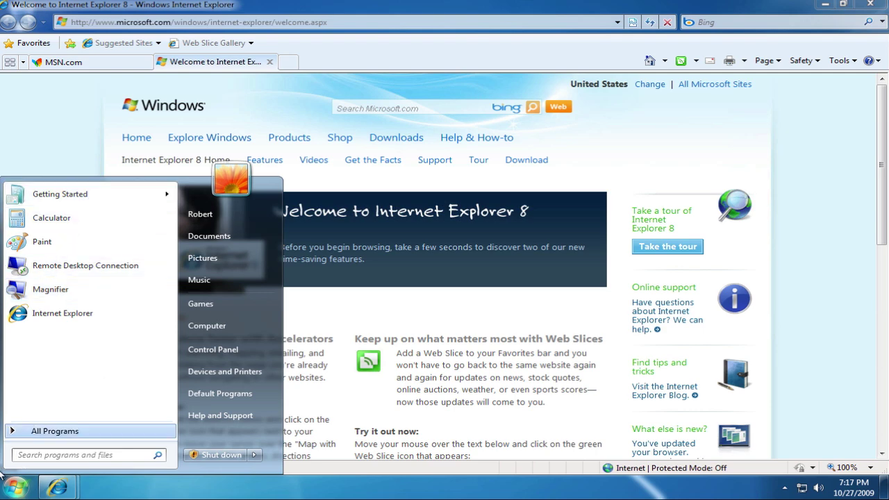
{"action": "left_click", "coordinate": [57, 431]}
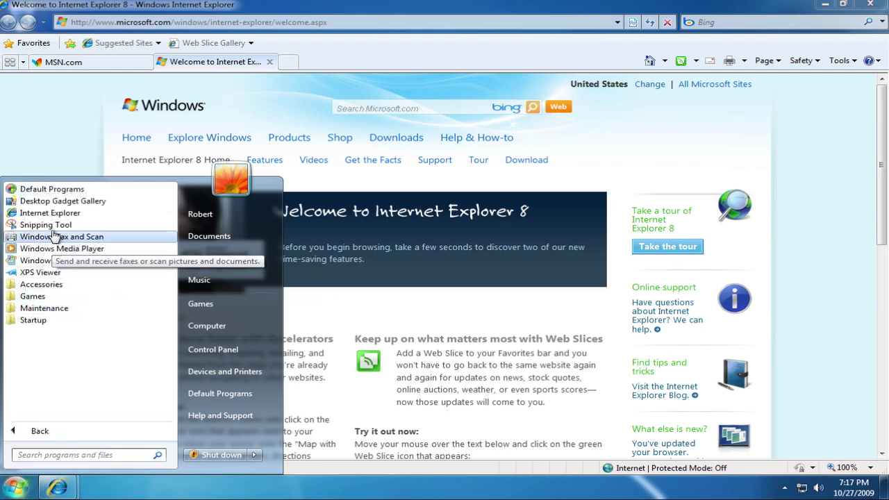
{"action": "left_click", "coordinate": [38, 430]}
{"action": "left_click", "coordinate": [17, 488]}
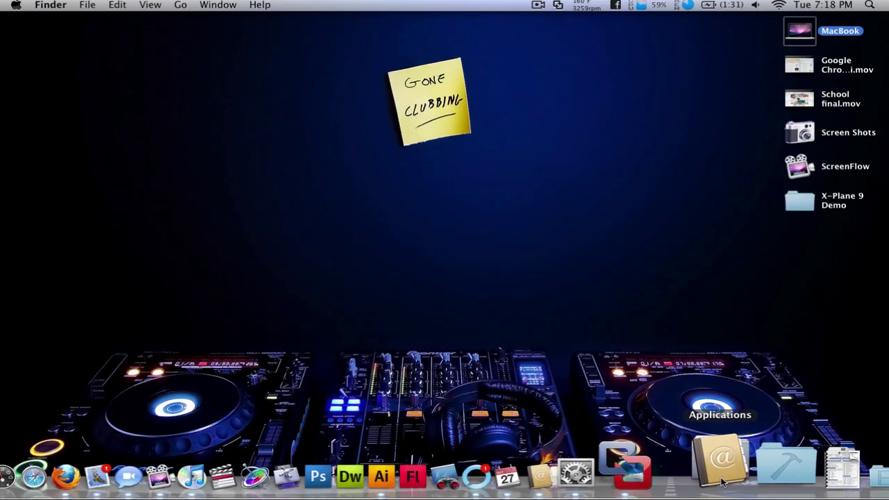
- Browse the Dock's Applications stack, peek into the VM folder, then open Utilities
{"action": "left_click", "coordinate": [722, 481]}
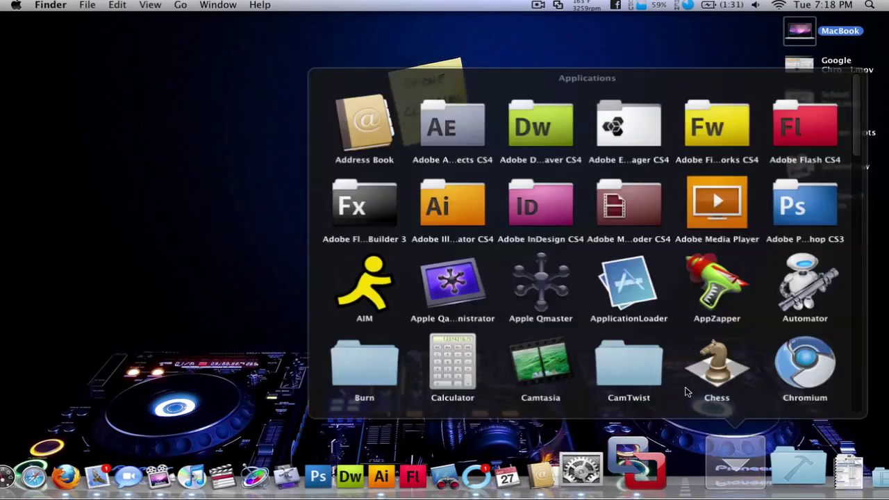
{"action": "scroll", "coordinate": [683, 388], "scroll_direction": "down", "scroll_amount": 10}
{"action": "scroll", "coordinate": [674, 285], "scroll_direction": "down", "scroll_amount": 10}
{"action": "left_click", "coordinate": [379, 372]}
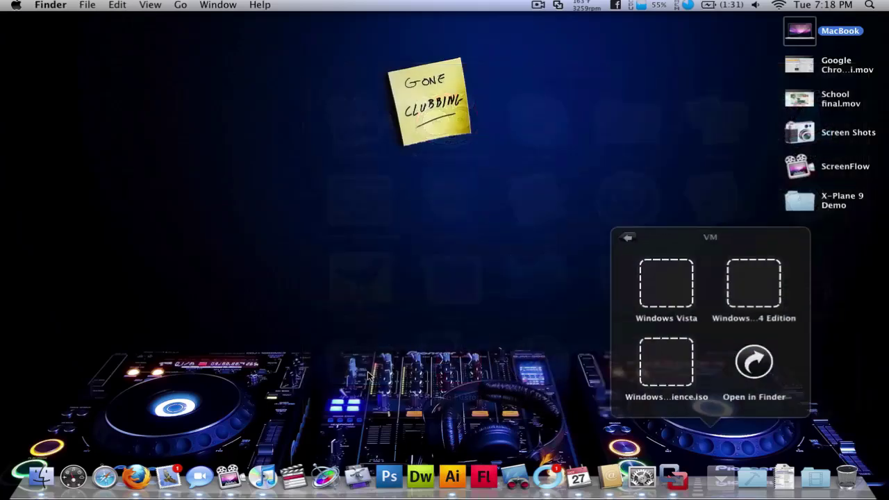
{"action": "left_click", "coordinate": [640, 236]}
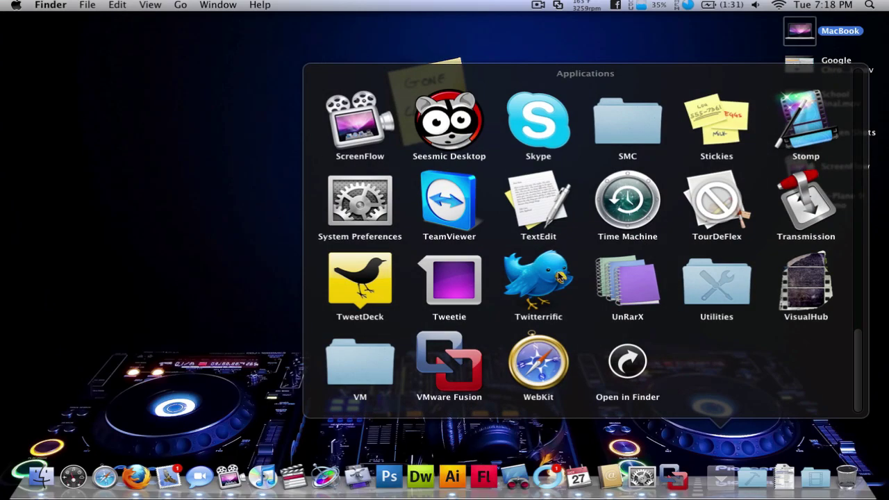
{"action": "left_click", "coordinate": [734, 293]}
- Launch Activity Monitor and select the vmware-vmx process using 1.33 GB of memory
{"action": "left_click", "coordinate": [379, 105]}
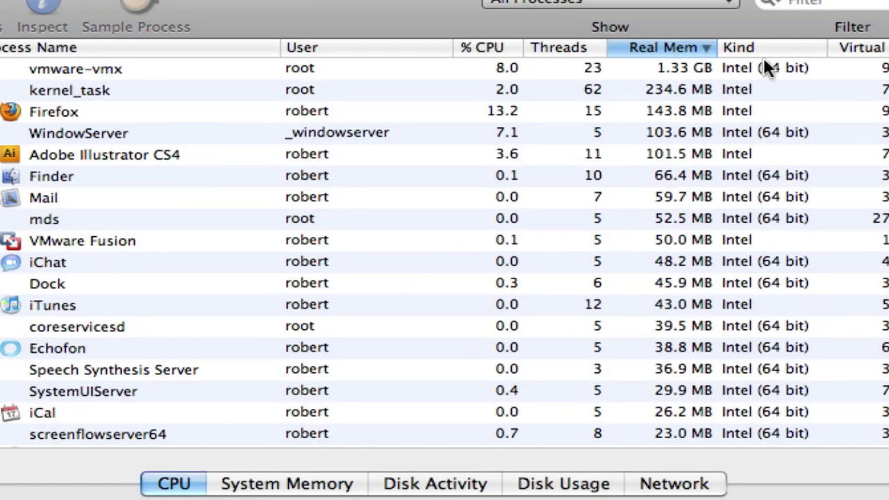
{"action": "left_click", "coordinate": [709, 70]}
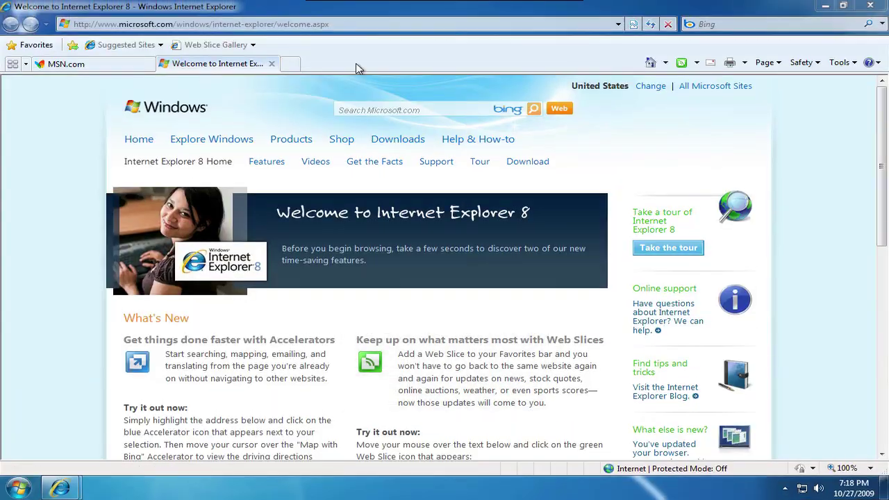
- Close the IE welcome tab and browser, then relaunch Internet Explorer from the Start menu
{"action": "left_click", "coordinate": [270, 64]}
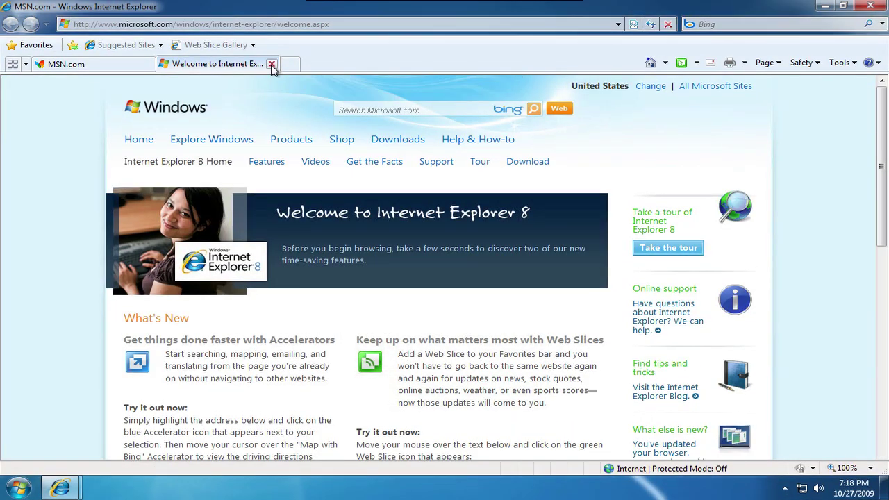
{"action": "left_click", "coordinate": [877, 7]}
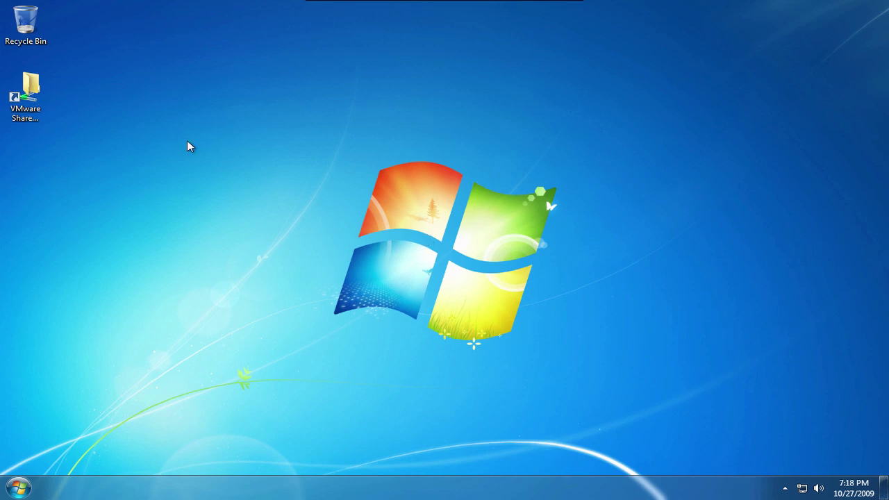
{"action": "left_click", "coordinate": [19, 489]}
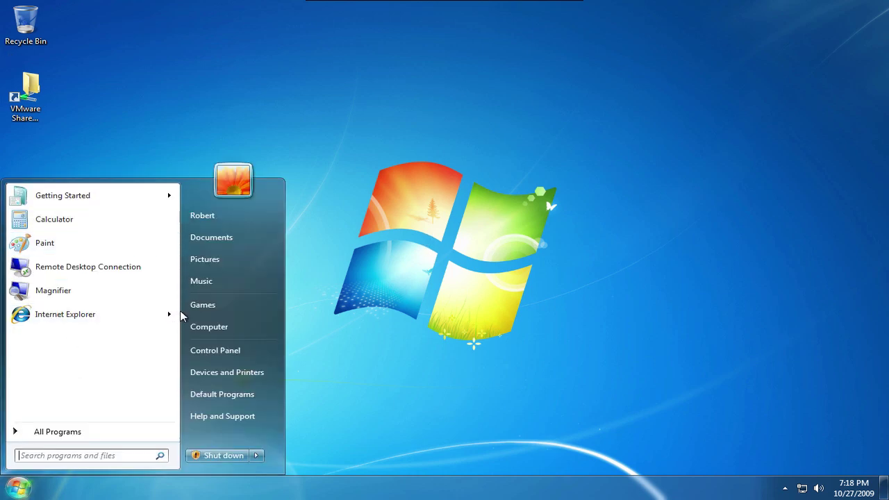
{"action": "left_click", "coordinate": [86, 316]}
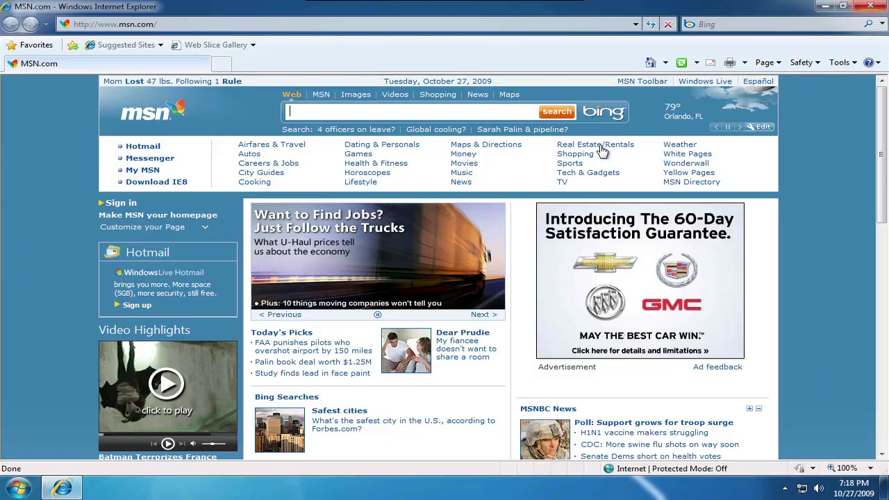
- Minimize Internet Explorer, dismiss the Action Center notification, and switch to the Mac desktop space
{"action": "left_click", "coordinate": [825, 6]}
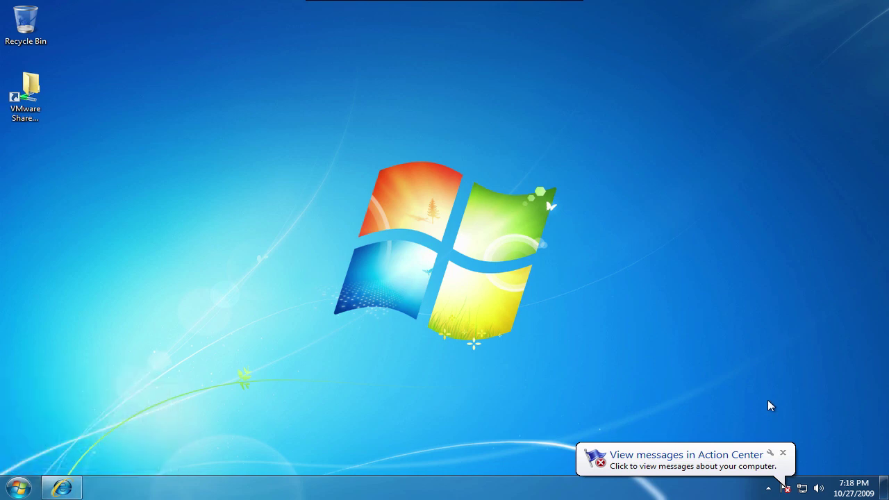
{"action": "left_click", "coordinate": [787, 452]}
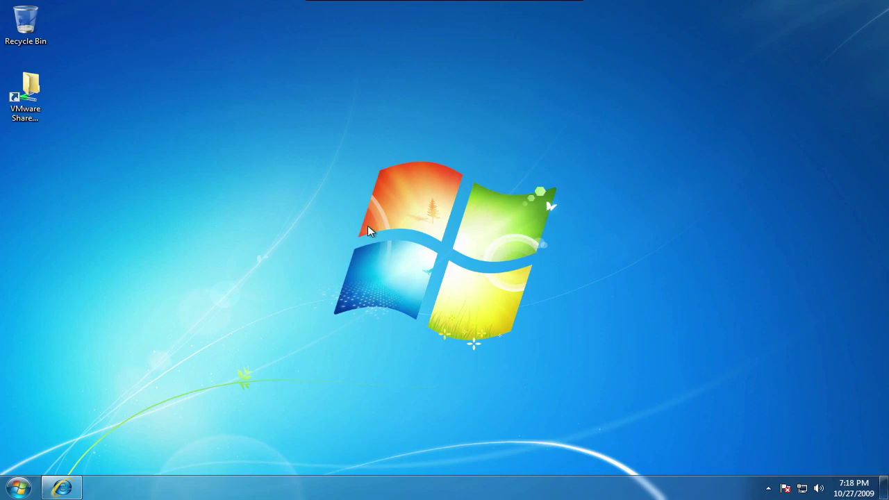
{"action": "key", "text": "ctrl+Down"}
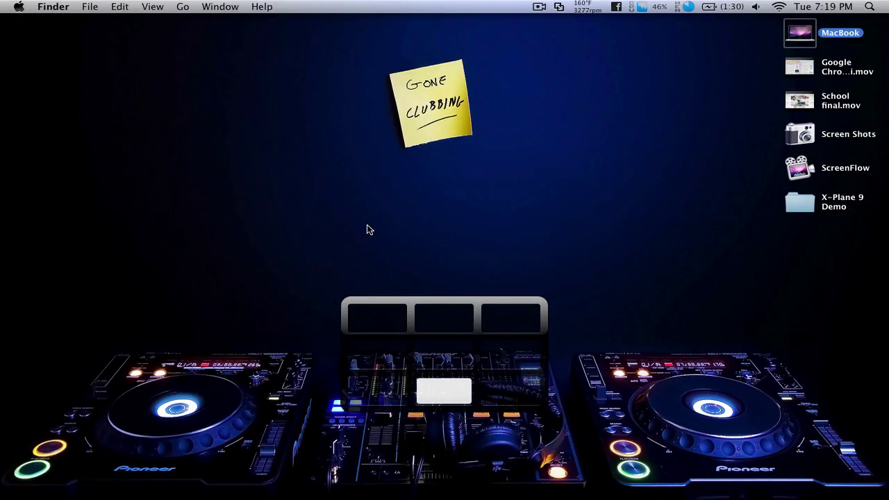